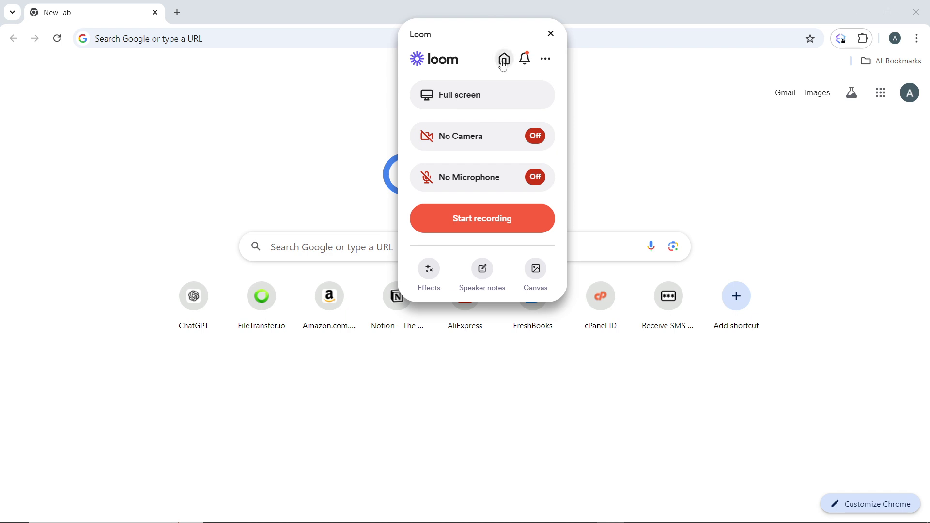
Step: Open the Loom video library and show actions for the 52-second 22 October recording
{"action": "left_click", "coordinate": [503, 61]}
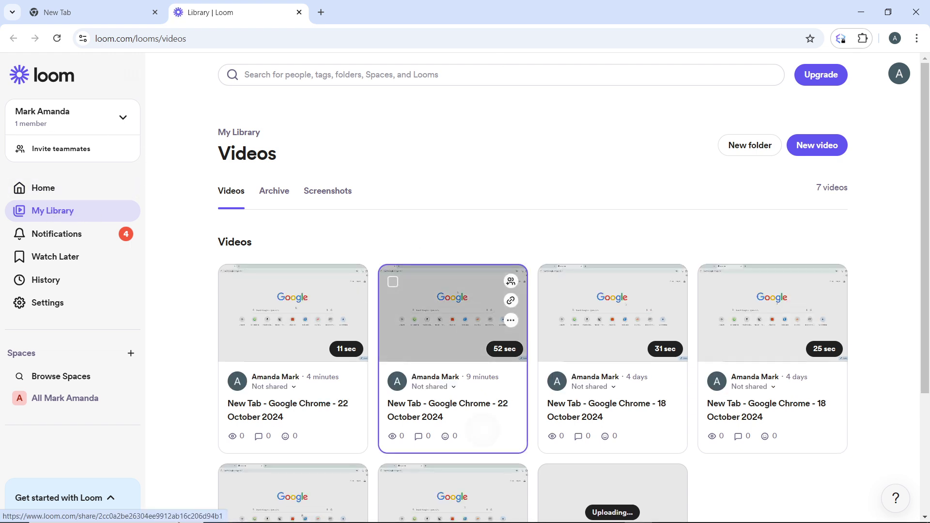
{"action": "scroll", "coordinate": [465, 328], "scroll_direction": "down", "scroll_amount": 2}
{"action": "scroll", "coordinate": [465, 305], "scroll_direction": "down", "scroll_amount": 1}
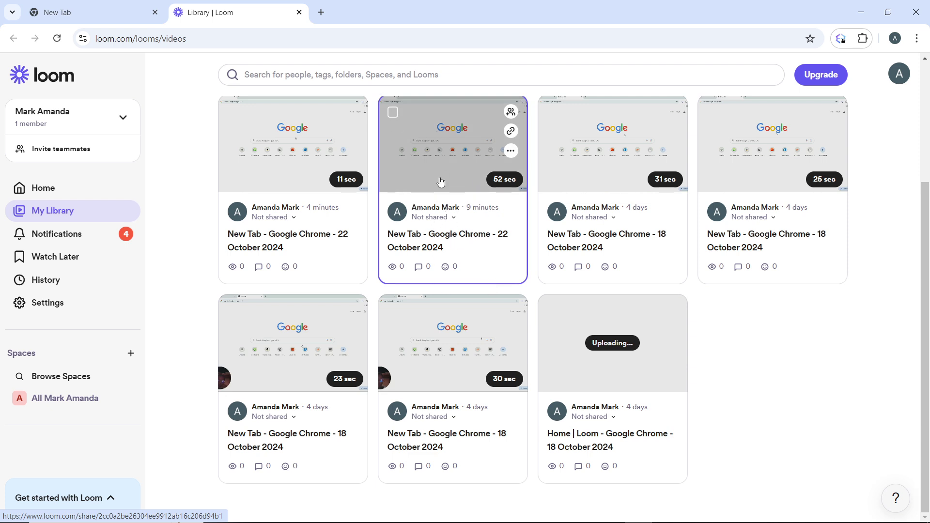
{"action": "left_click", "coordinate": [512, 152]}
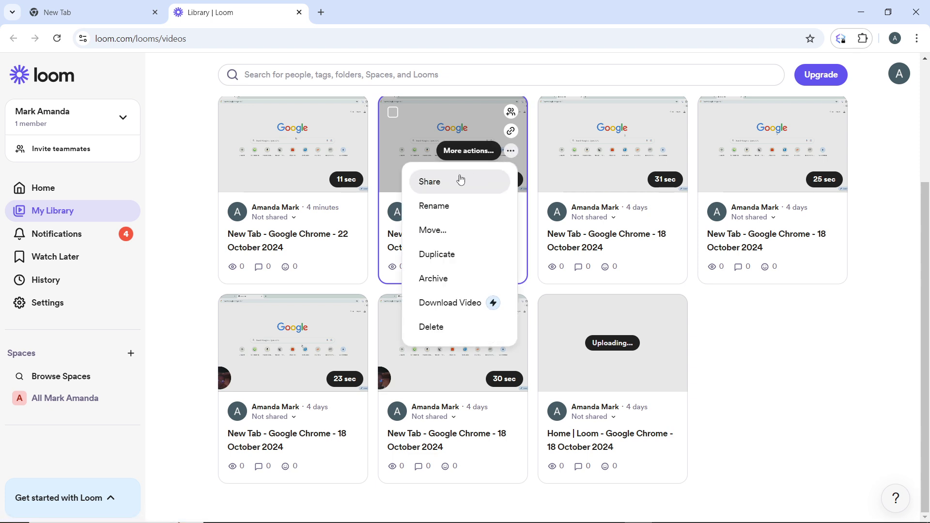
Step: Open the share page of the 52-second 'New Tab - Google Chrome - 22 October 2024' video
{"action": "left_click", "coordinate": [424, 147]}
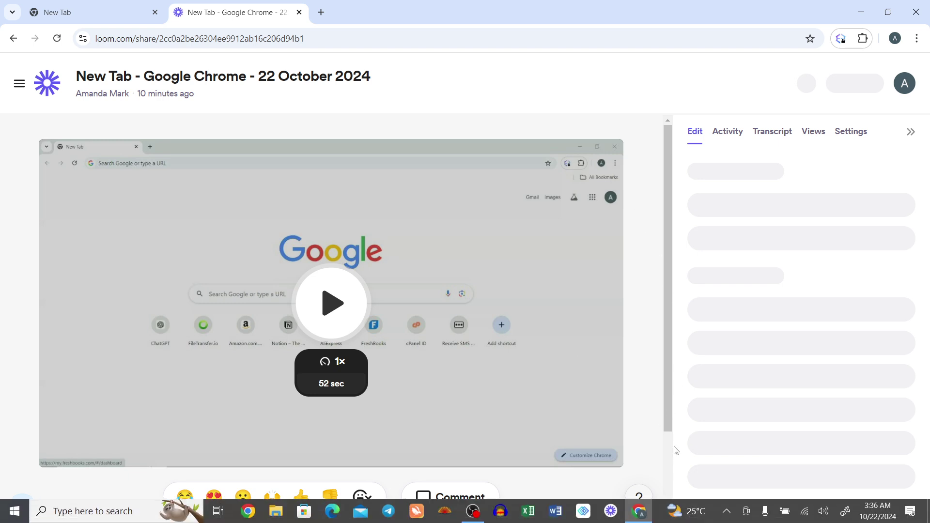
{"action": "scroll", "coordinate": [666, 495], "scroll_direction": "down", "scroll_amount": 2}
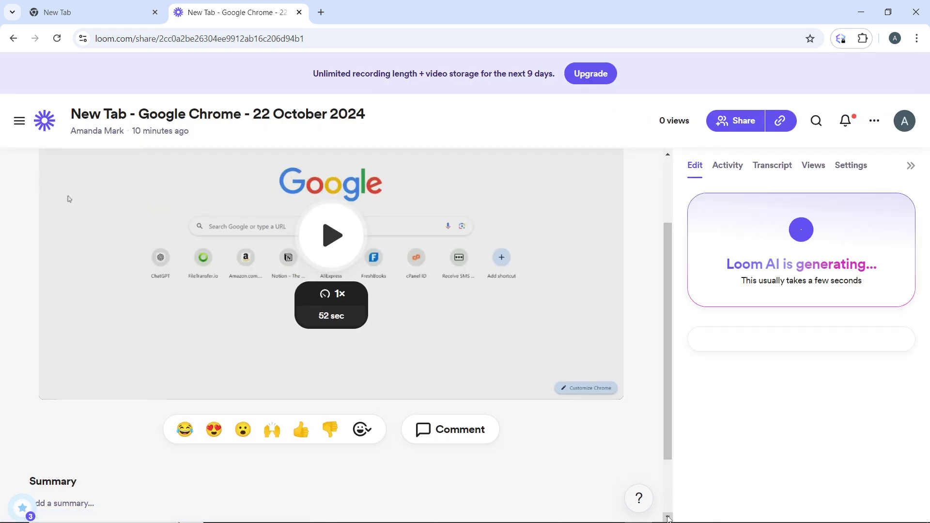
{"action": "scroll", "coordinate": [668, 519], "scroll_direction": "down", "scroll_amount": 1}
{"action": "scroll", "coordinate": [668, 518], "scroll_direction": "down", "scroll_amount": 1}
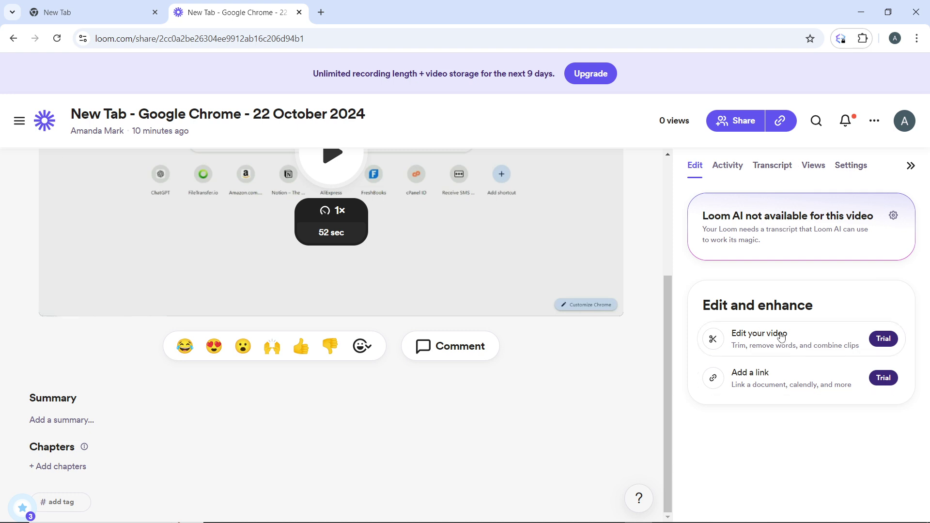
{"action": "mouse_move", "coordinate": [788, 338]}
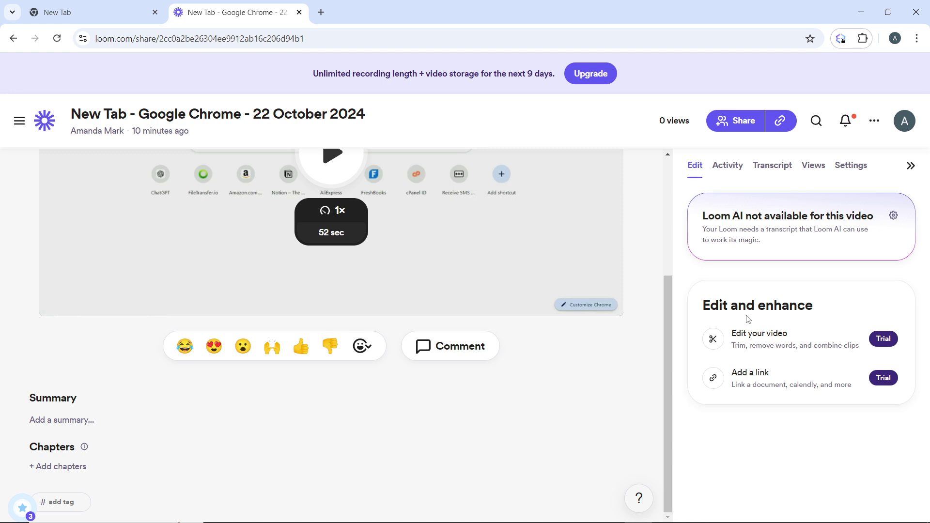
Step: Open the 22 October recording in Loom's video editor via 'Edit your video'
{"action": "left_click", "coordinate": [789, 341]}
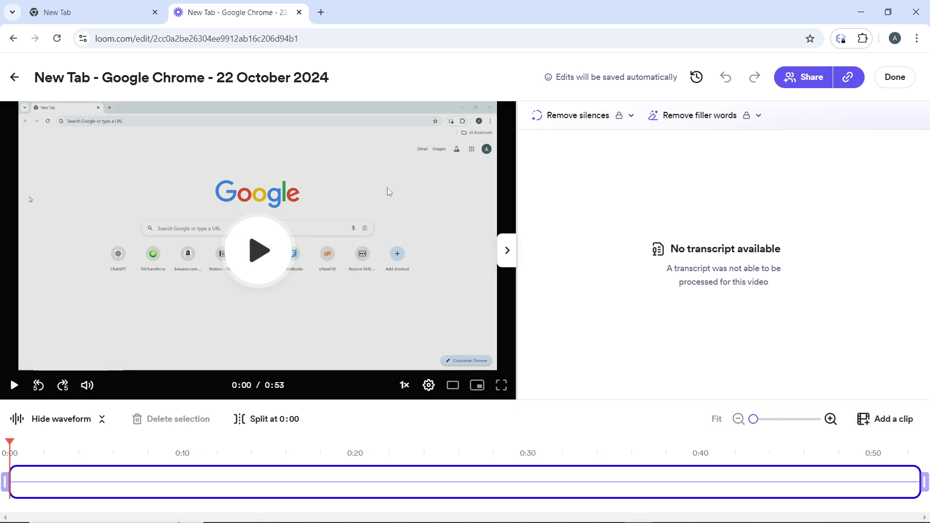
Step: Leave the editor and return to the recording's share page
{"action": "left_click", "coordinate": [13, 77]}
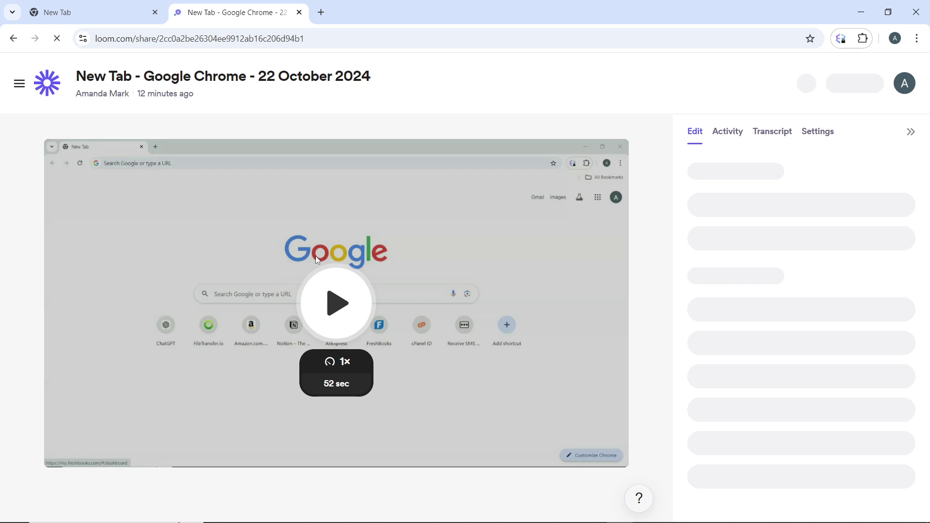
{"action": "scroll", "coordinate": [316, 259], "scroll_direction": "down", "scroll_amount": 1}
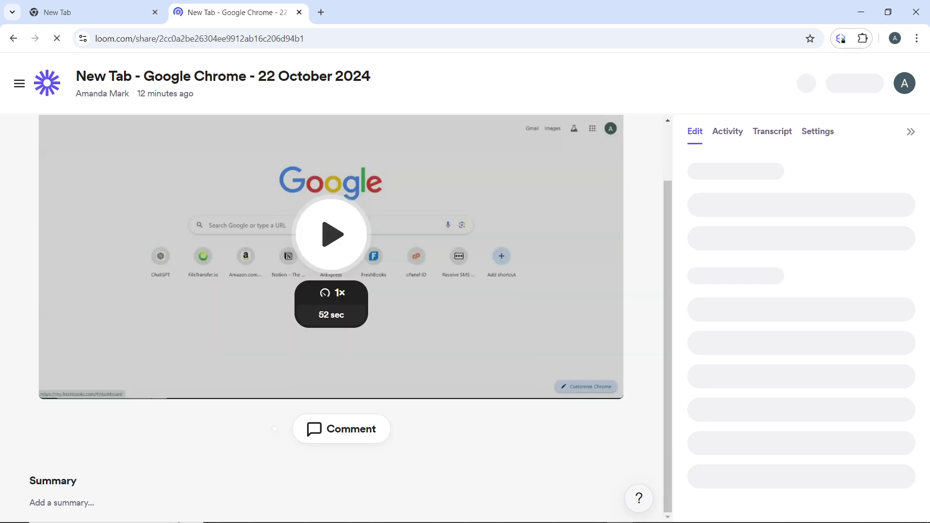
{"action": "scroll", "coordinate": [331, 320], "scroll_direction": "down", "scroll_amount": 1}
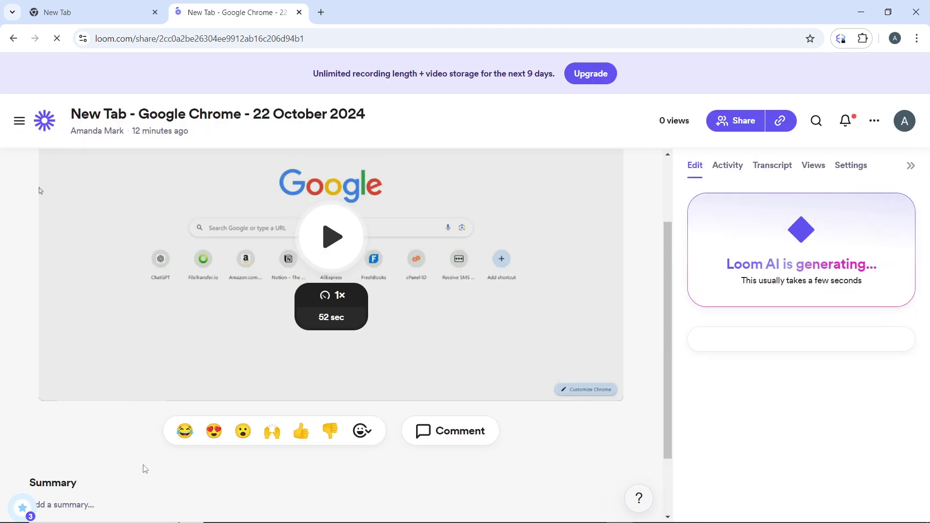
{"action": "scroll", "coordinate": [331, 291], "scroll_direction": "down", "scroll_amount": 1}
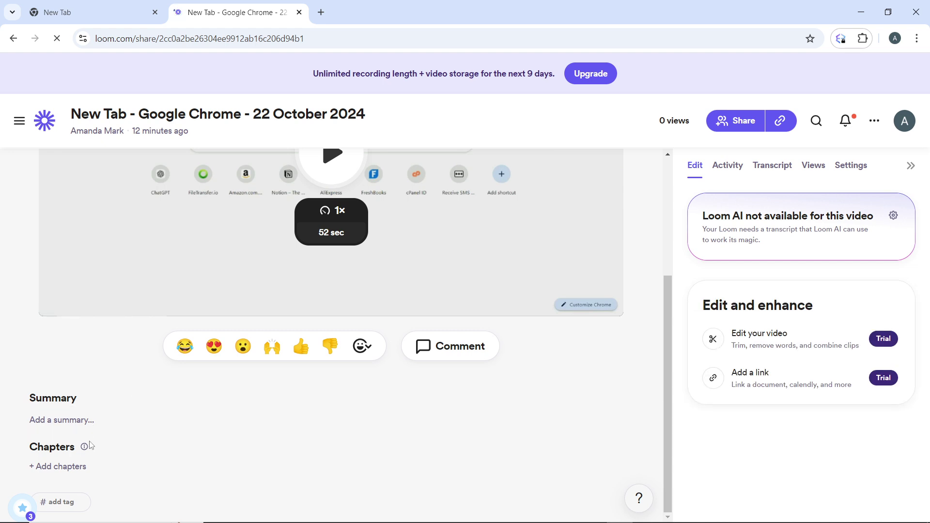
{"action": "left_click", "coordinate": [107, 424]}
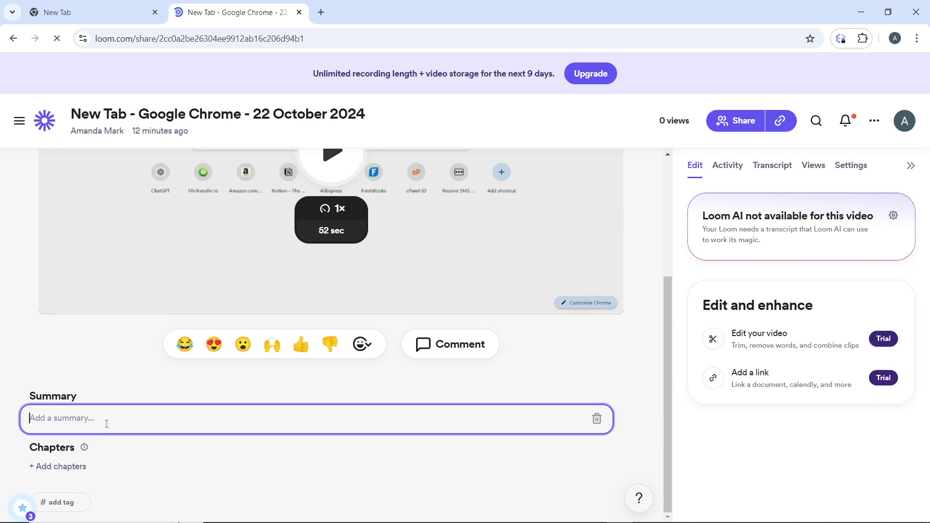